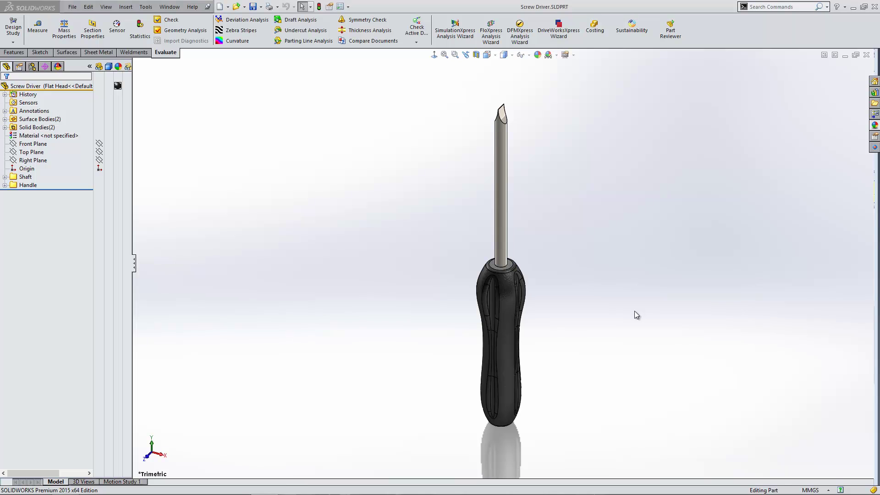
# Step: Expand the Handle folder and select Fillet3, then Fillet1, in the feature tree
pyautogui.click(4, 184)
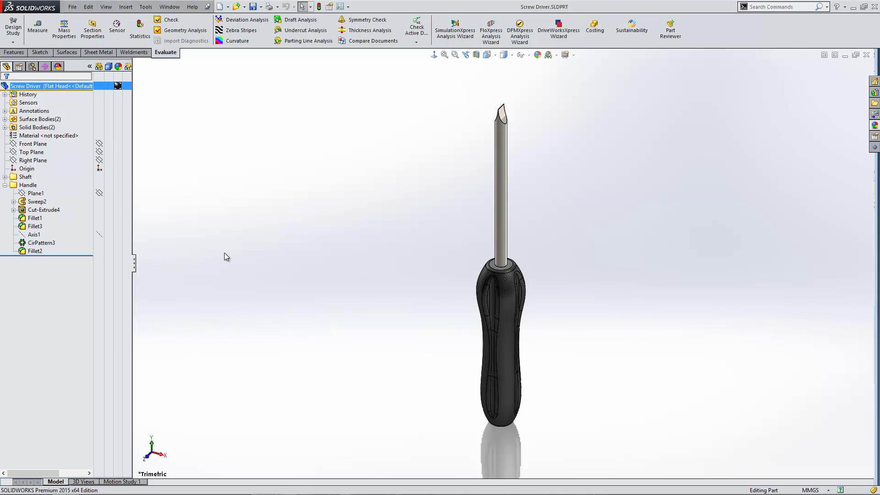
pyautogui.click(34, 225)
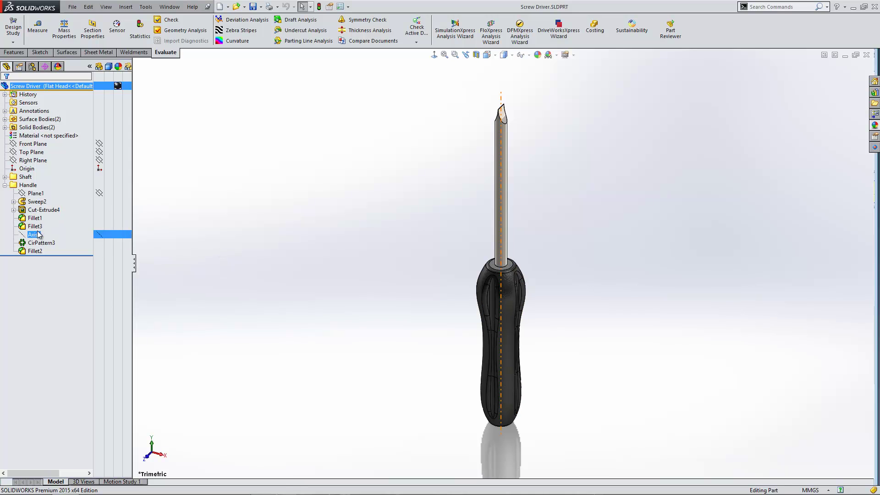
pyautogui.click(35, 218)
pyautogui.click(34, 219)
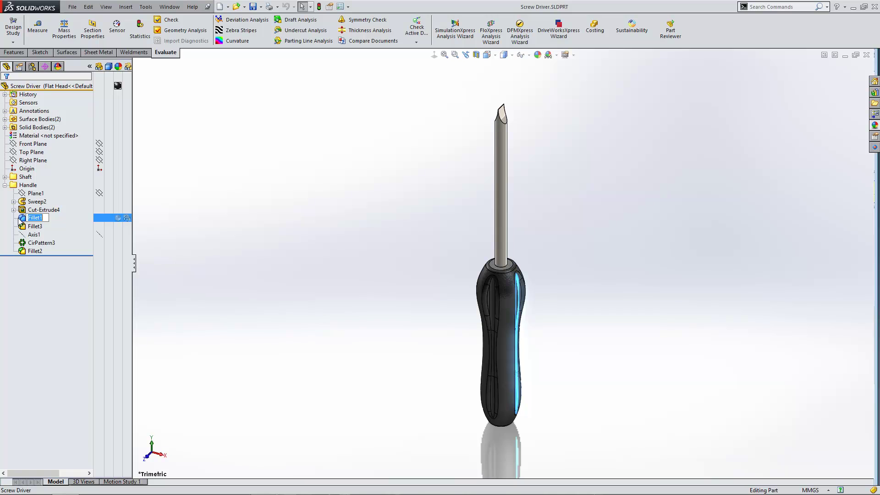
pyautogui.press('Escape')
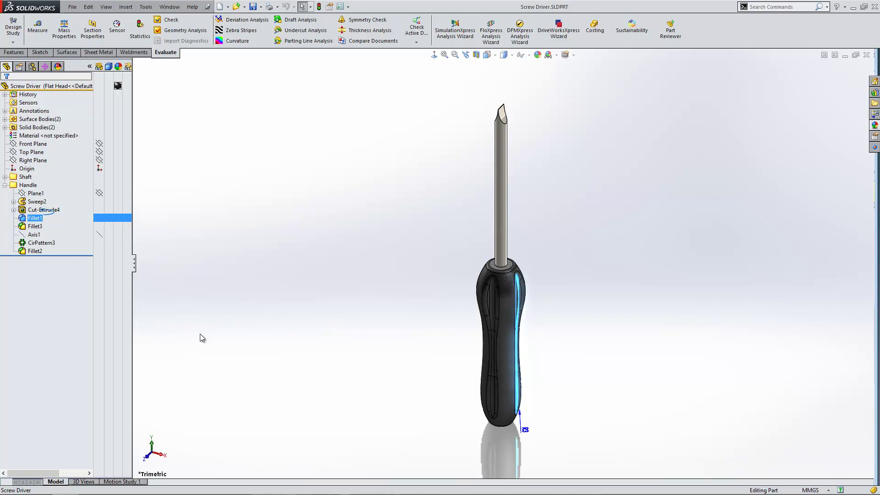
# Step: Display Fillet3's R3.50 radius dimension, then Fillet1's radius dimension
pyautogui.click(24, 226)
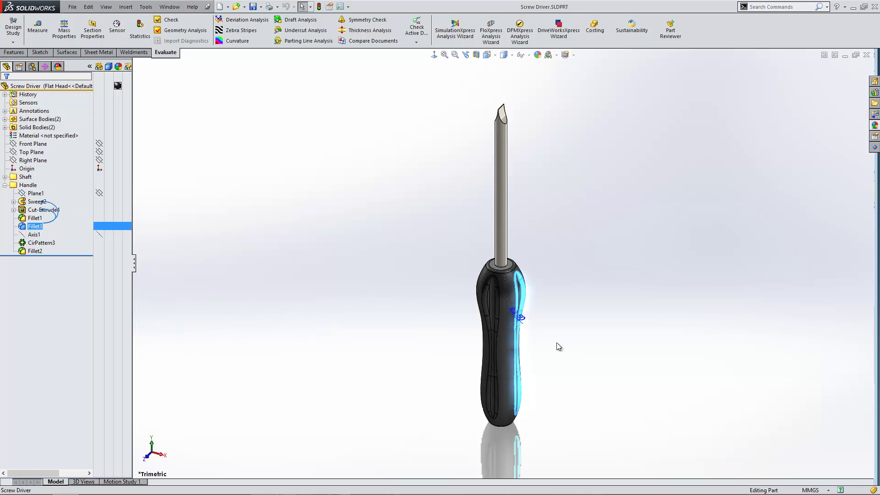
pyautogui.click(572, 316)
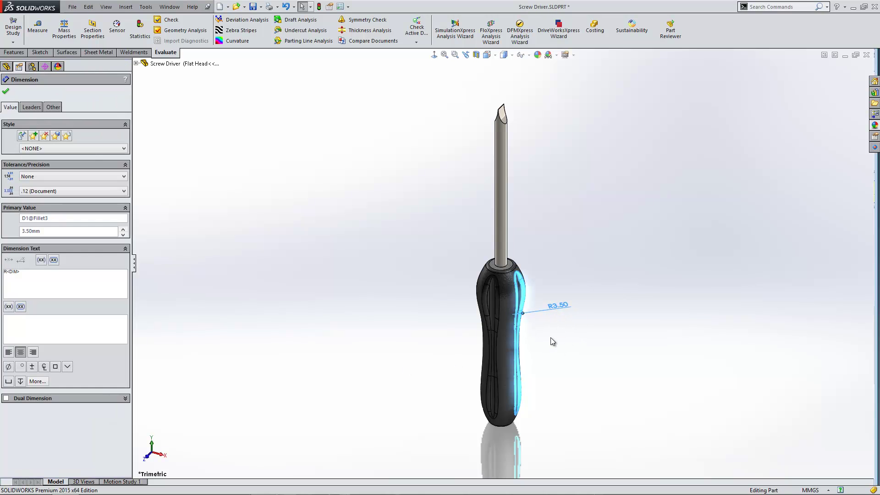
pyautogui.click(551, 340)
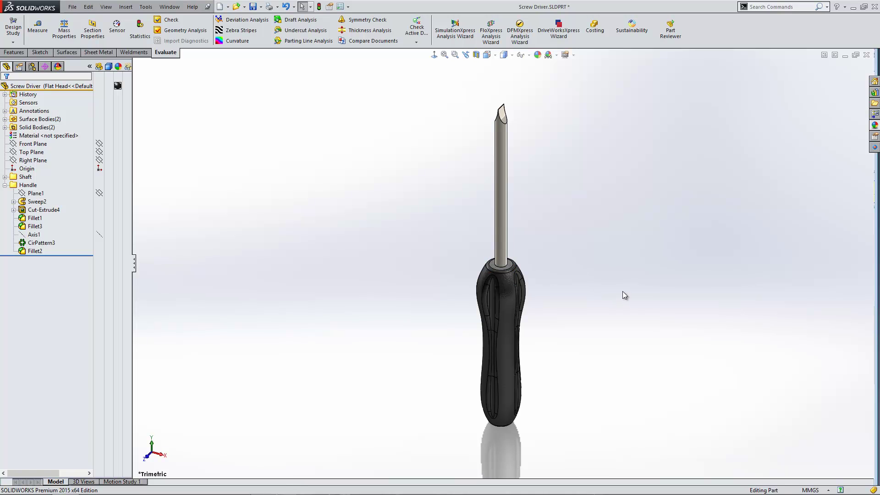
pyautogui.click(31, 218)
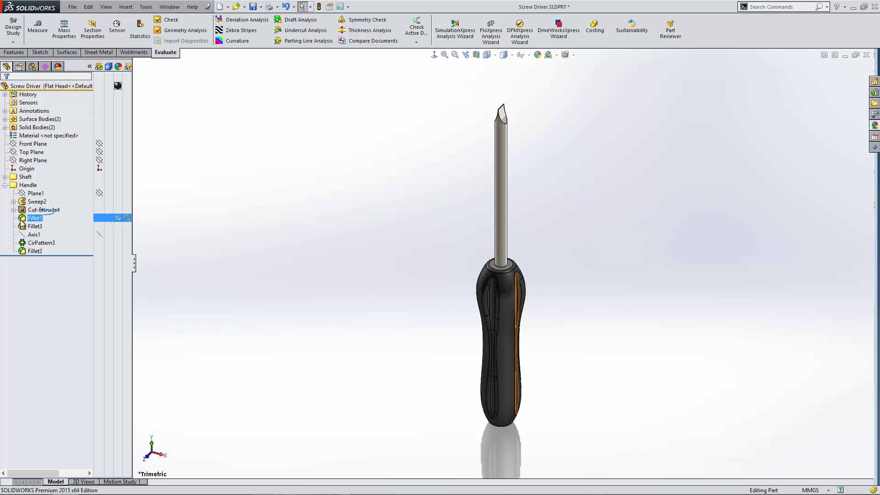
pyautogui.click(23, 221)
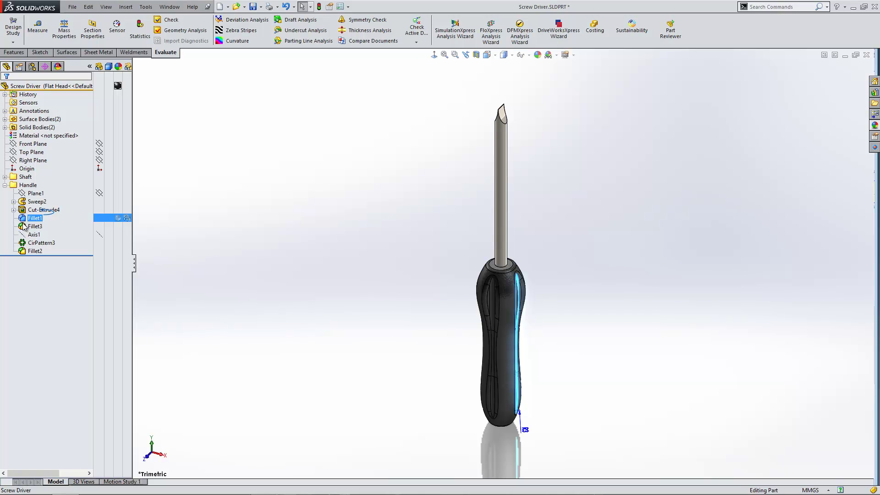
# Step: Link Fillet1's radius dimension to a new shared value named 'Link'
pyautogui.rightClick(525, 432)
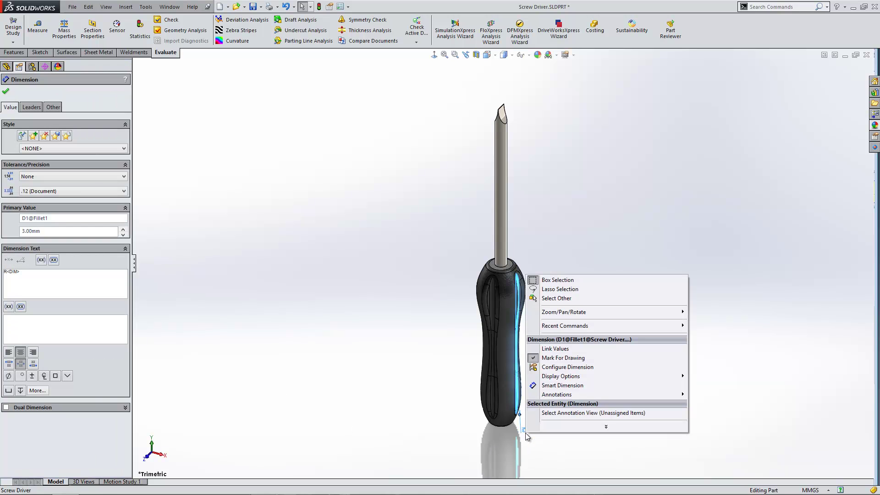
pyautogui.click(555, 349)
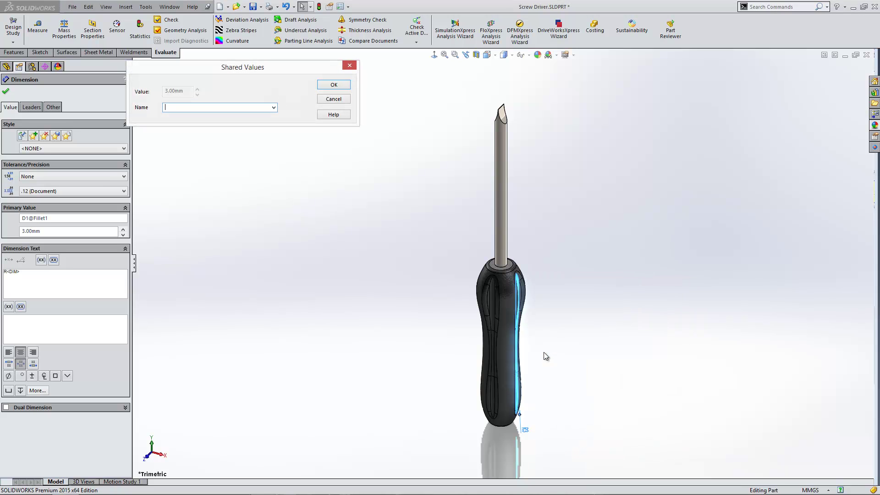
pyautogui.write('Link')
pyautogui.click(345, 87)
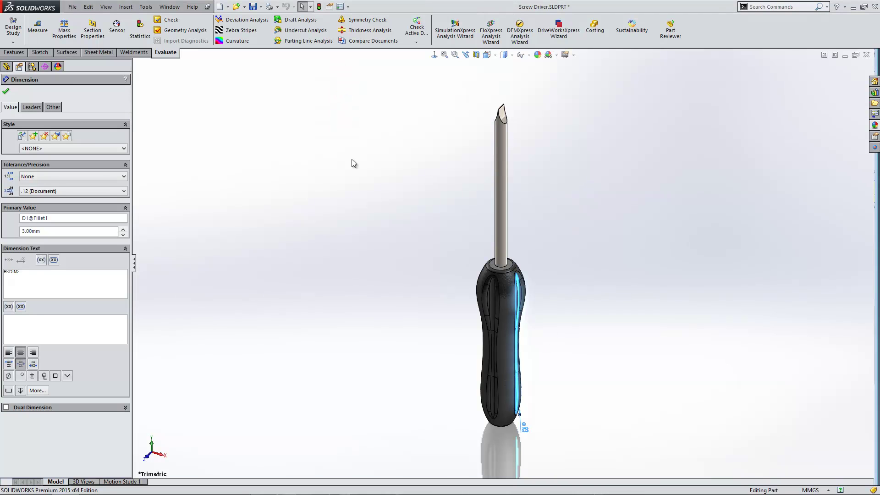
pyautogui.click(390, 262)
# Step: Link Fillet3's R3.50 radius dimension to the existing 'Link' shared value
pyautogui.click(34, 234)
pyautogui.click(33, 235)
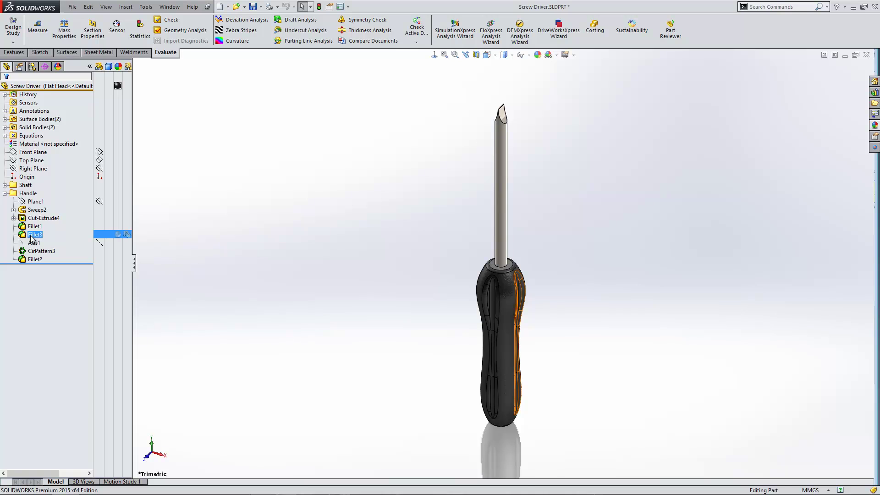
pyautogui.keyDown('ctrl'); pyautogui.click(26, 228); pyautogui.keyUp('ctrl')
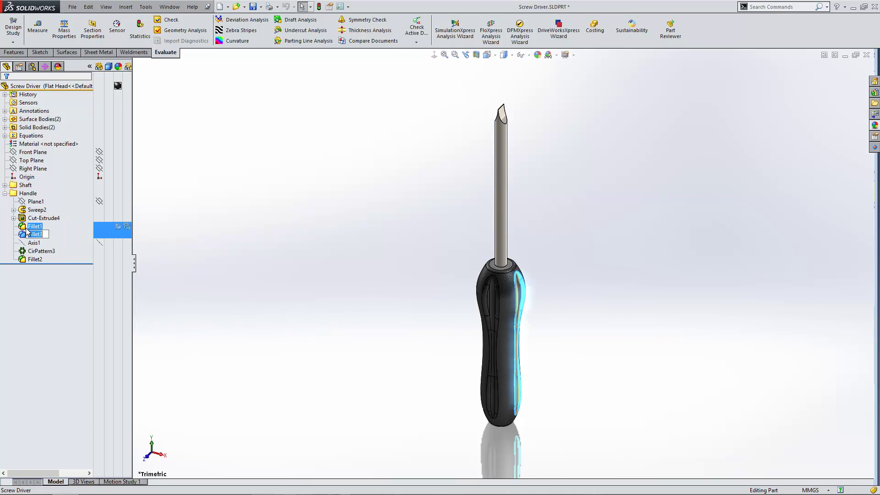
pyautogui.click(34, 234)
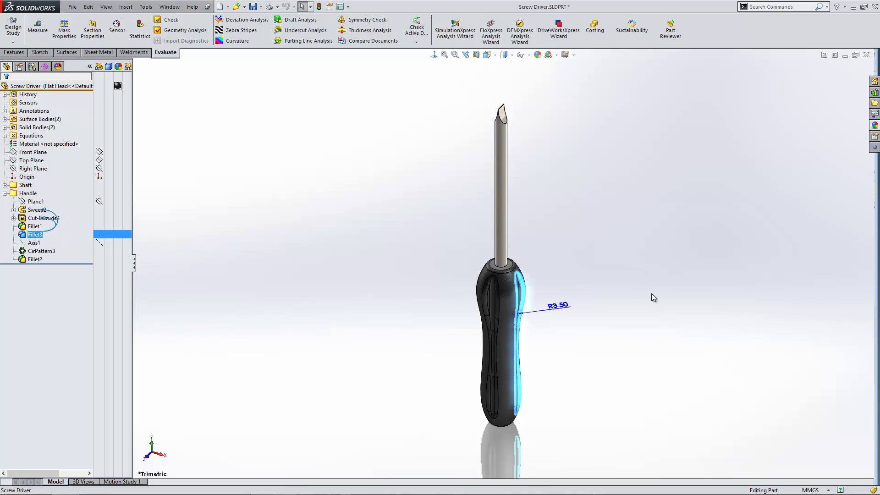
pyautogui.rightClick(562, 306)
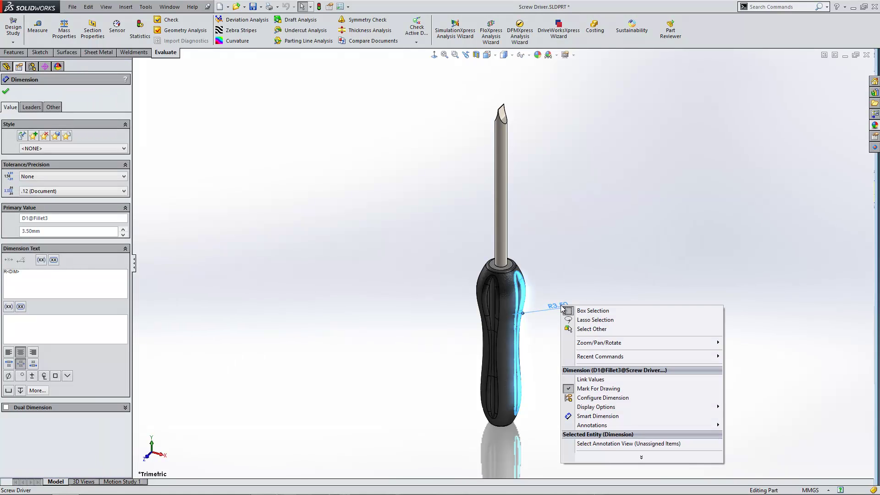
pyautogui.click(594, 380)
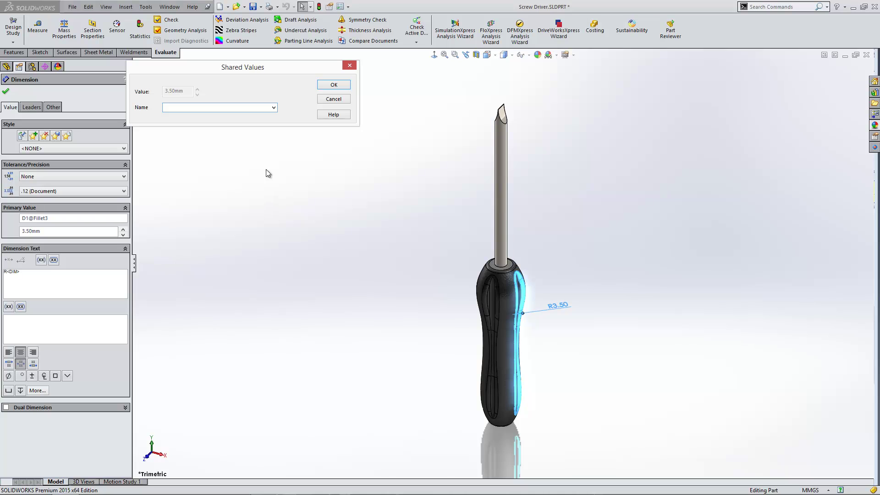
pyautogui.click(274, 107)
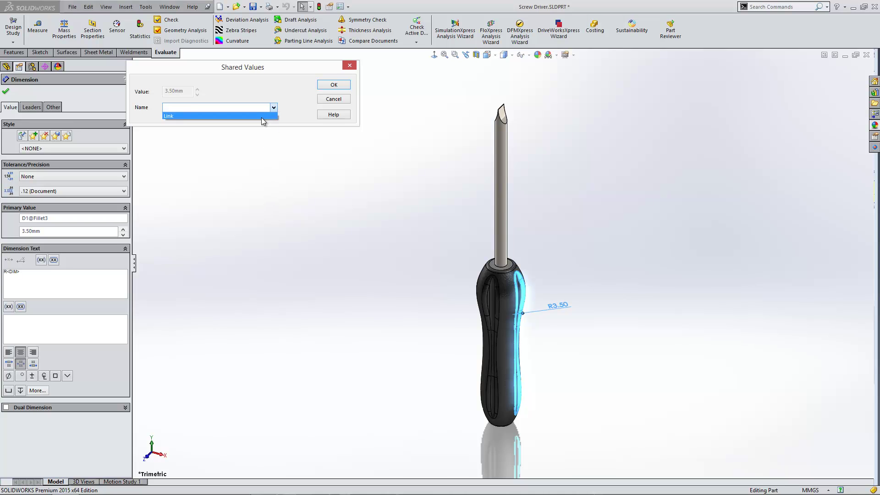
pyautogui.click(262, 116)
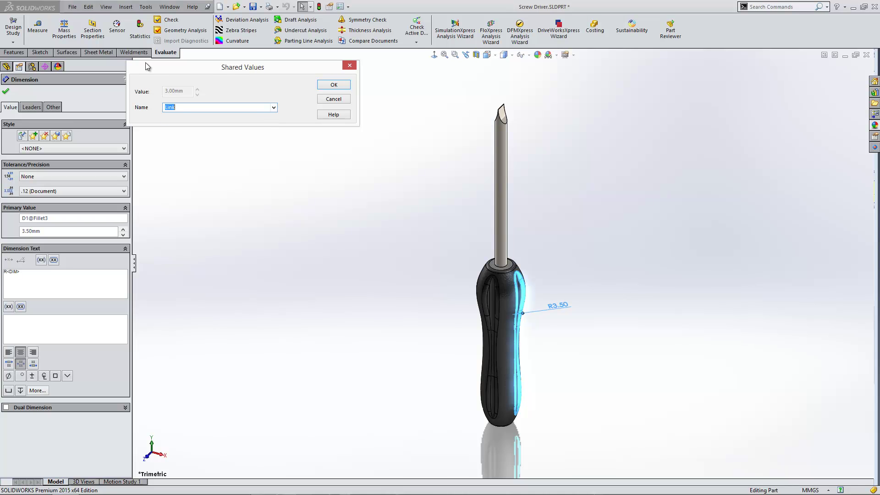
pyautogui.click(346, 88)
pyautogui.click(732, 284)
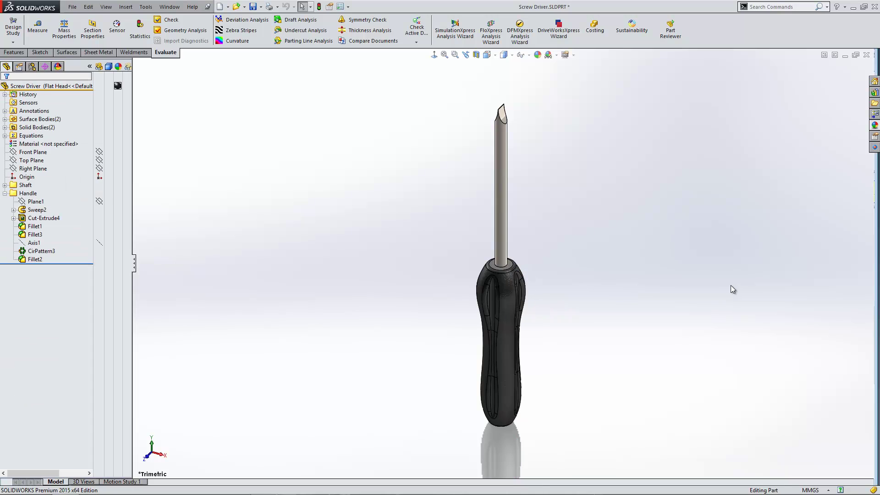
# Step: Rebuild the part with Ctrl+B and change the Link@Fillet3 radius to 2 mm
pyautogui.scroll(-3, 515, 375)
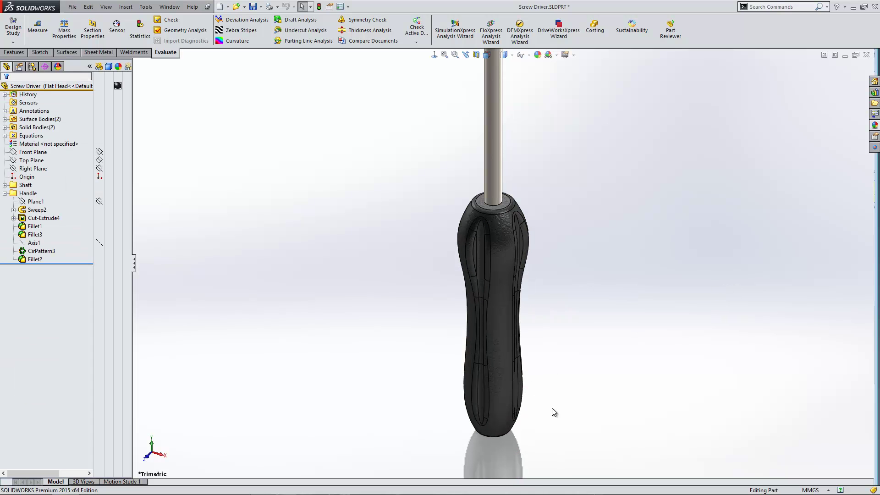
pyautogui.hotkey('ctrl', 'b')
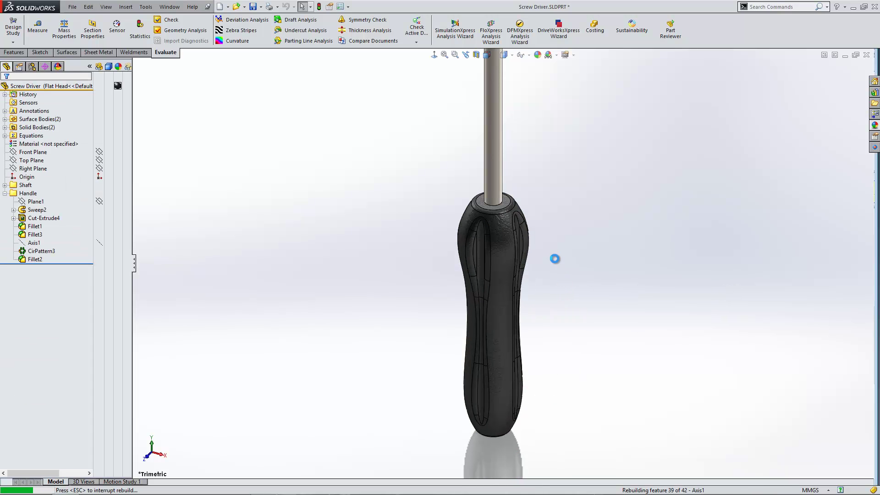
pyautogui.moveTo(523, 271); pyautogui.dragTo(568, 265)
pyautogui.click(569, 265)
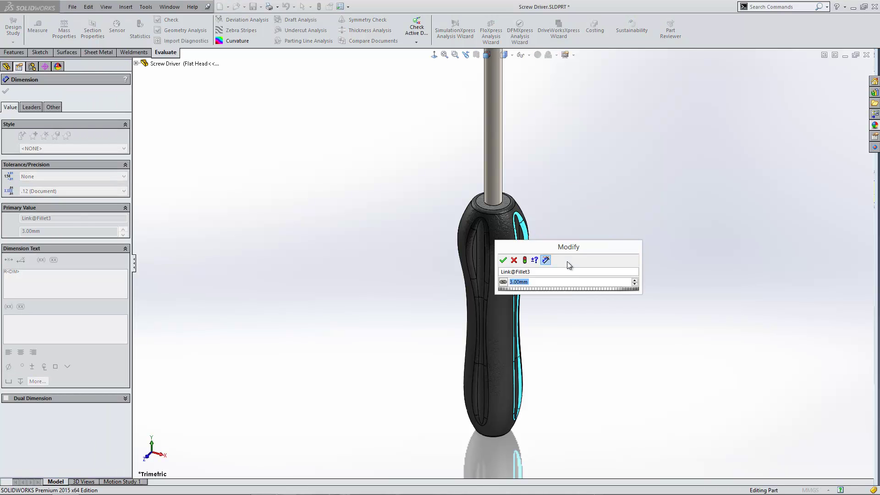
pyautogui.write('2')
pyautogui.press('Return')
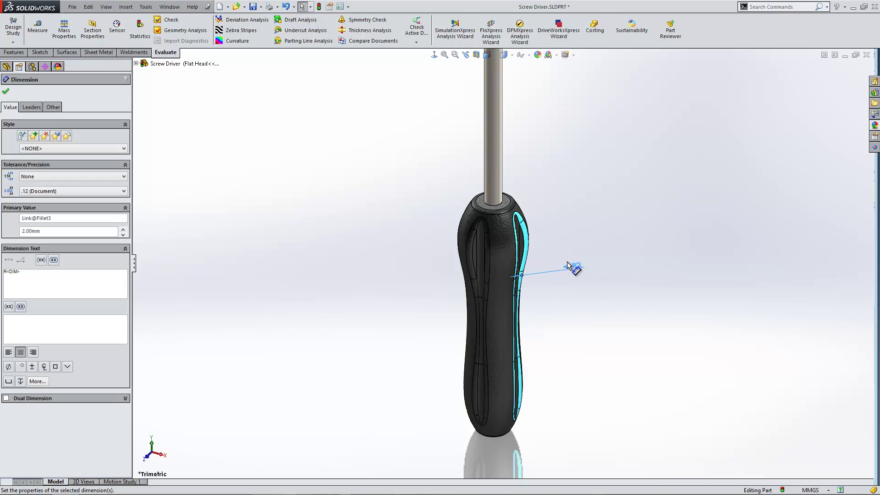
pyautogui.click(596, 260)
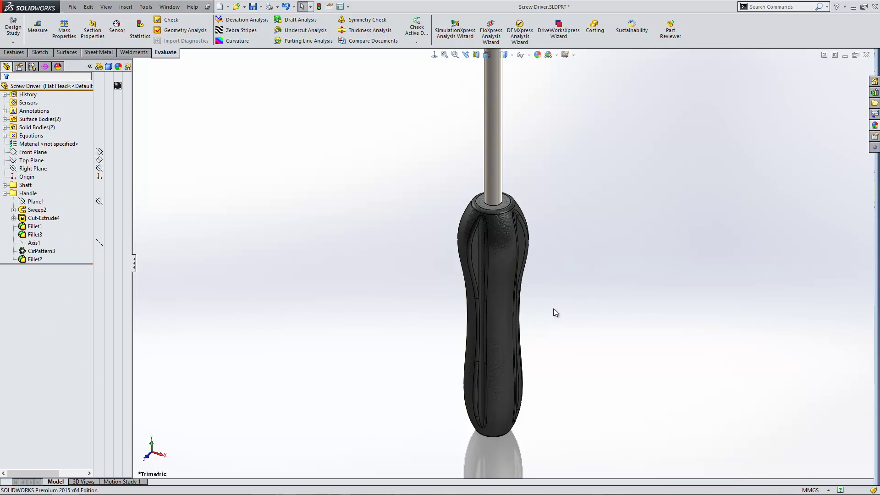
pyautogui.moveTo(548, 307); pyautogui.dragTo(527, 281, button='middle')
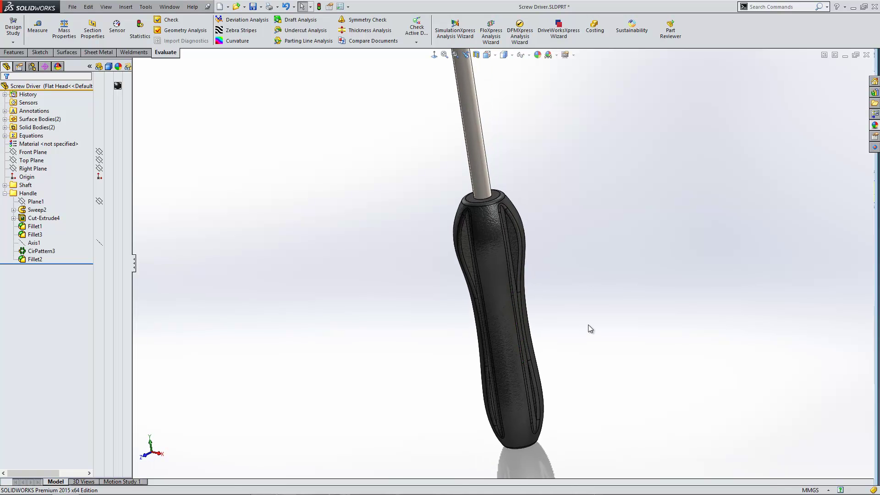
# Step: Reload the screwdriver part via File > Reload and expand the Handle folder
pyautogui.click(72, 7)
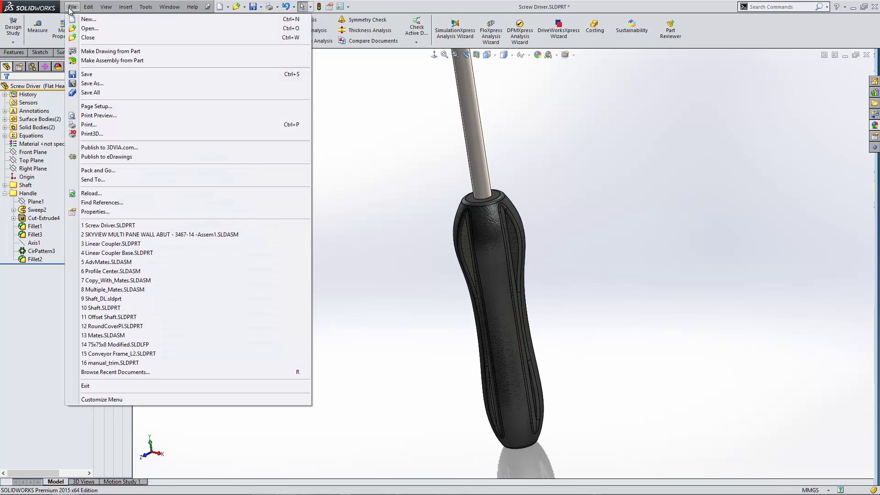
pyautogui.click(117, 195)
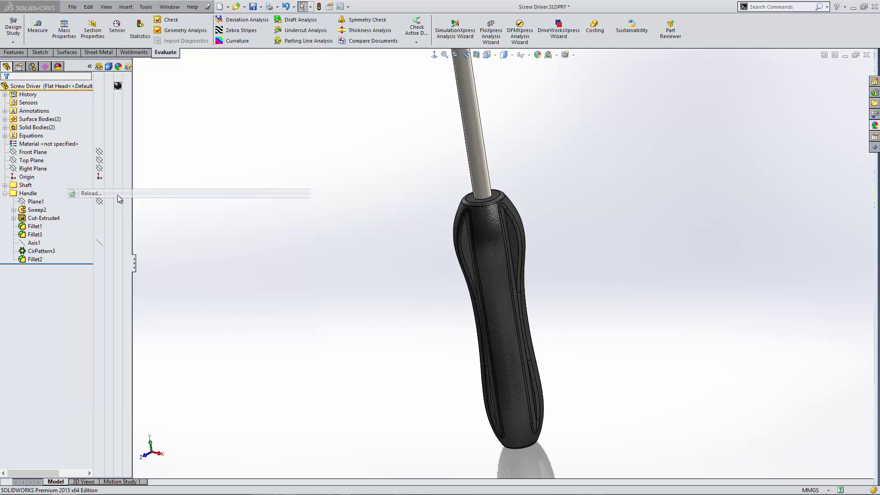
pyautogui.click(293, 221)
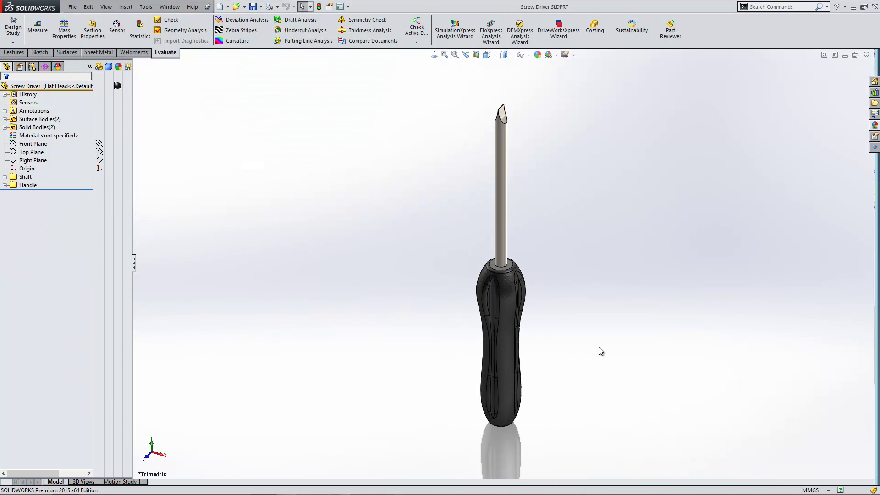
pyautogui.click(5, 185)
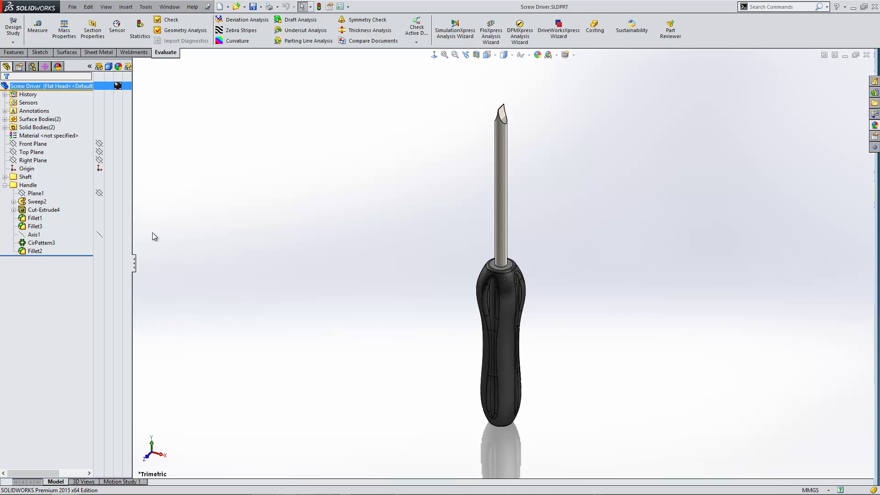
# Step: Set Fillet1's 3.00 mm radius to '=global', creating the new global variable 'global'
pyautogui.click(34, 218)
pyautogui.keyDown('ctrl'); pyautogui.click(41, 226); pyautogui.keyUp('ctrl')
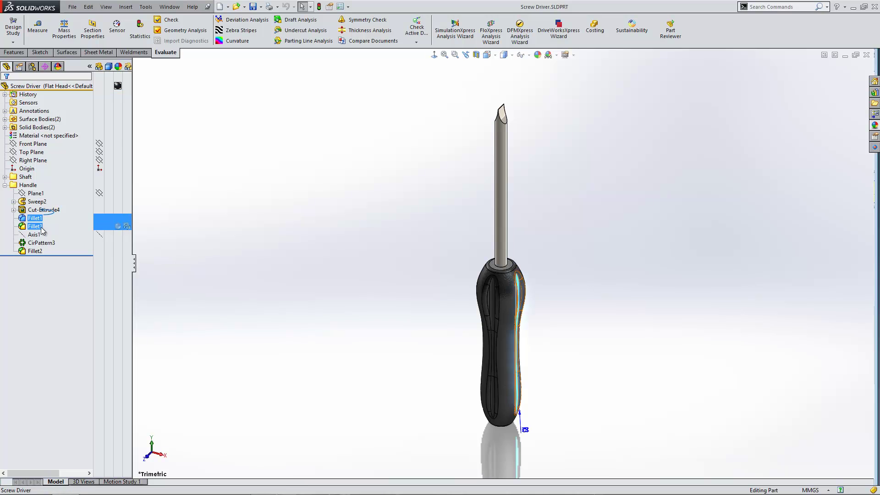
pyautogui.keyDown('ctrl'); pyautogui.click(40, 227); pyautogui.keyUp('ctrl')
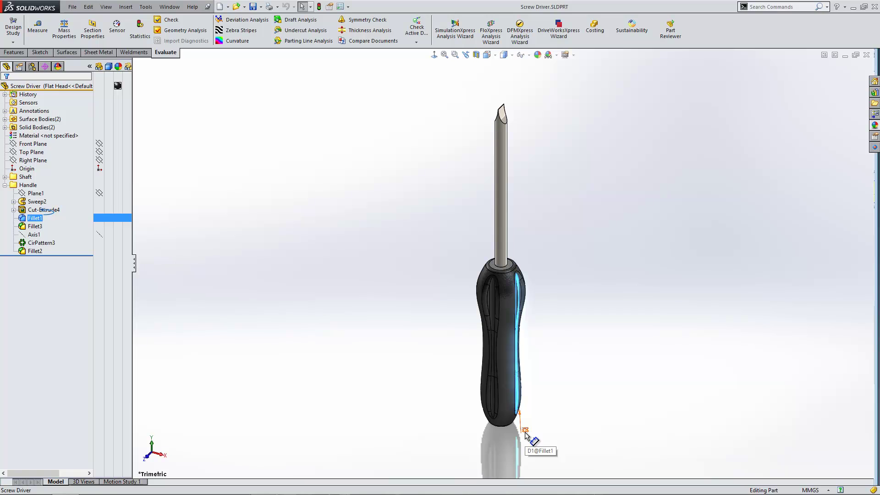
pyautogui.doubleClick(524, 431)
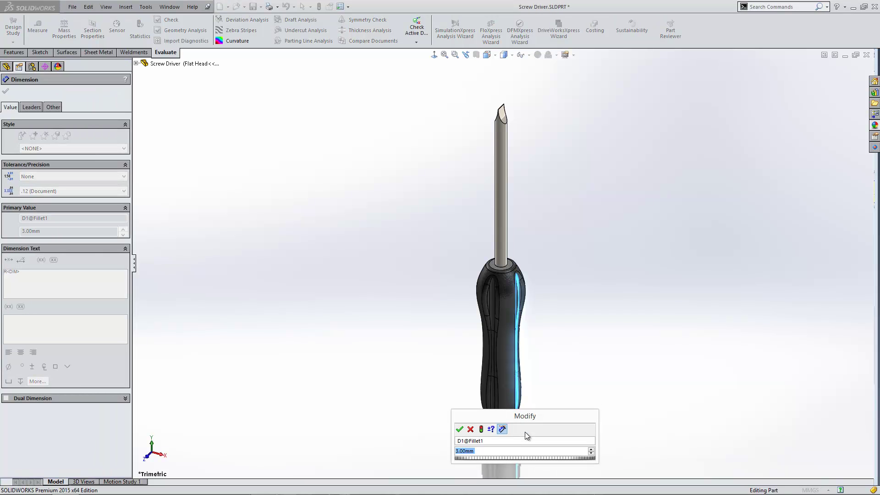
pyautogui.write('=')
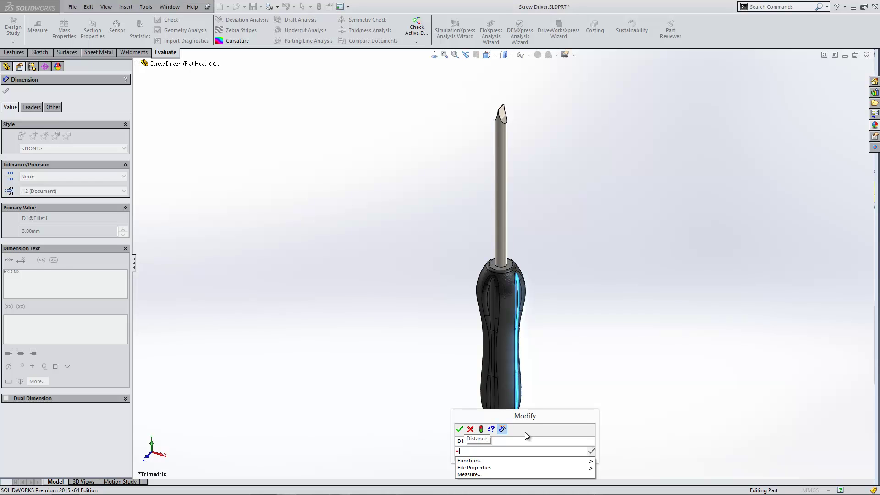
pyautogui.write('gl')
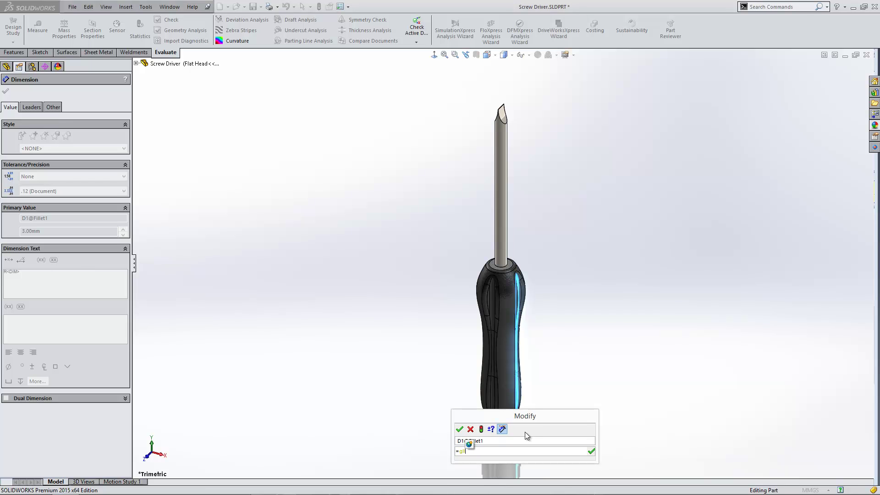
pyautogui.write('obal')
pyautogui.click(479, 444)
pyautogui.click(460, 429)
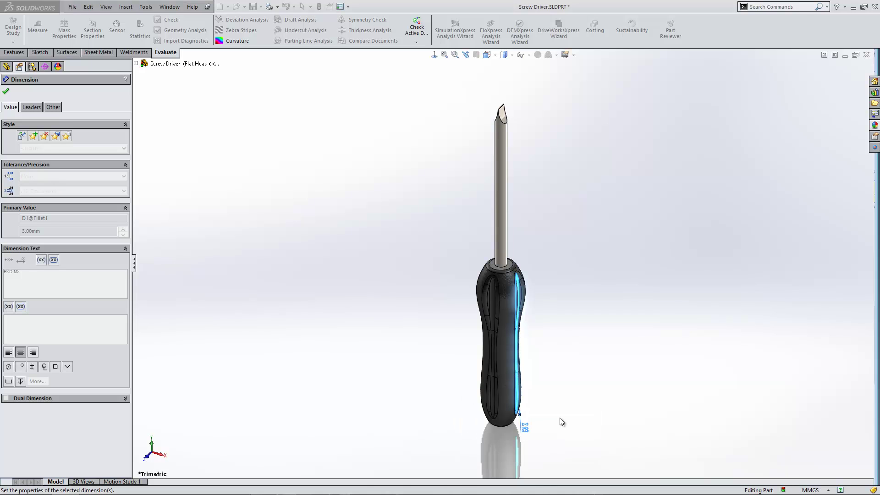
# Step: Set Fillet3's R3.50 radius equal to the global variable 'global'
pyautogui.click(567, 347)
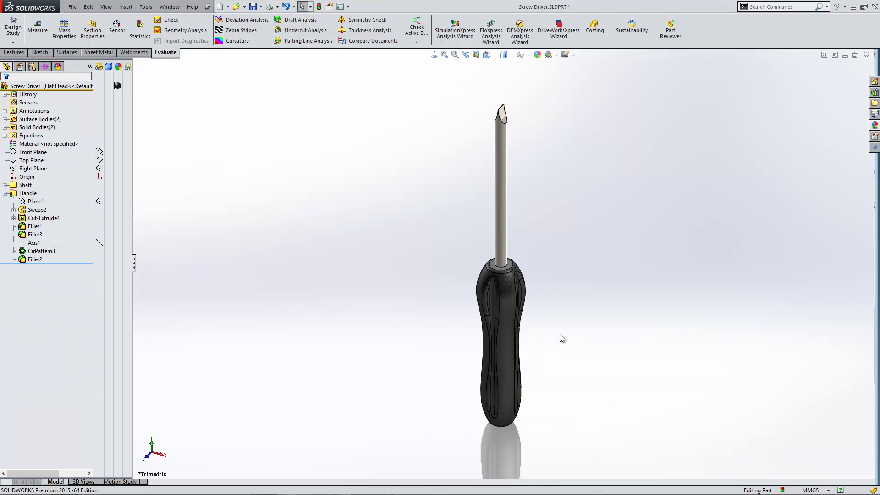
pyautogui.click(523, 288)
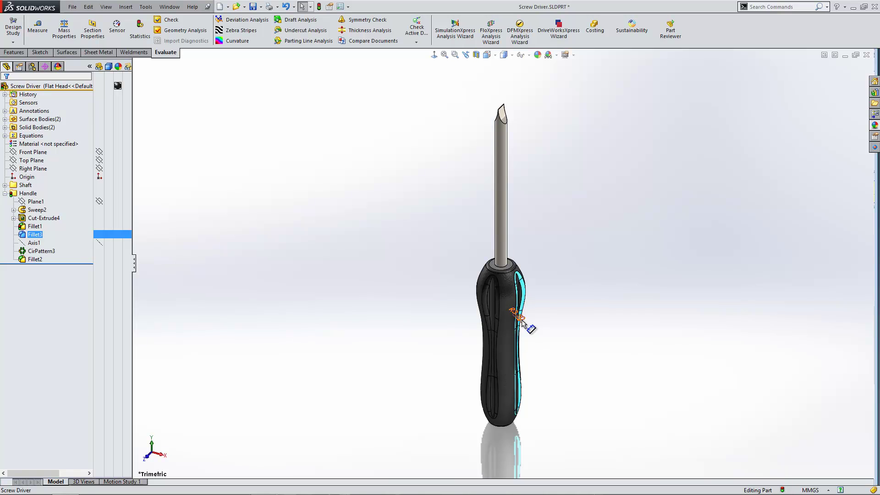
pyautogui.doubleClick(555, 314)
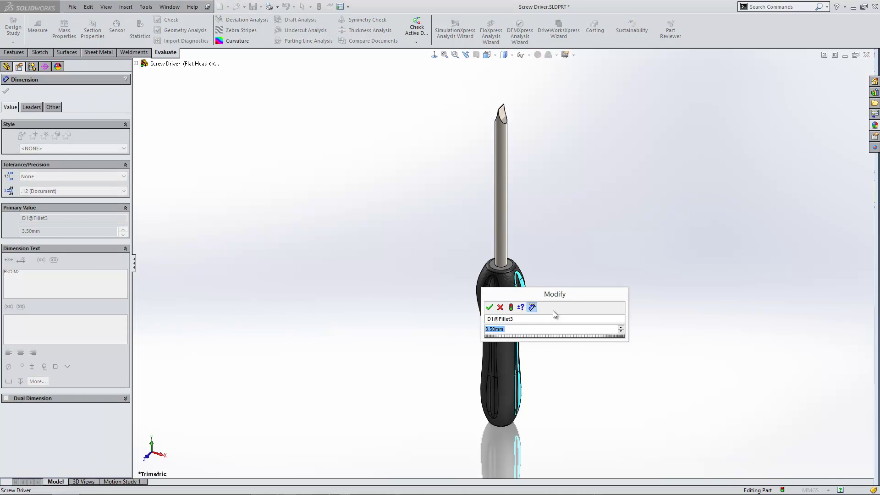
pyautogui.write('=')
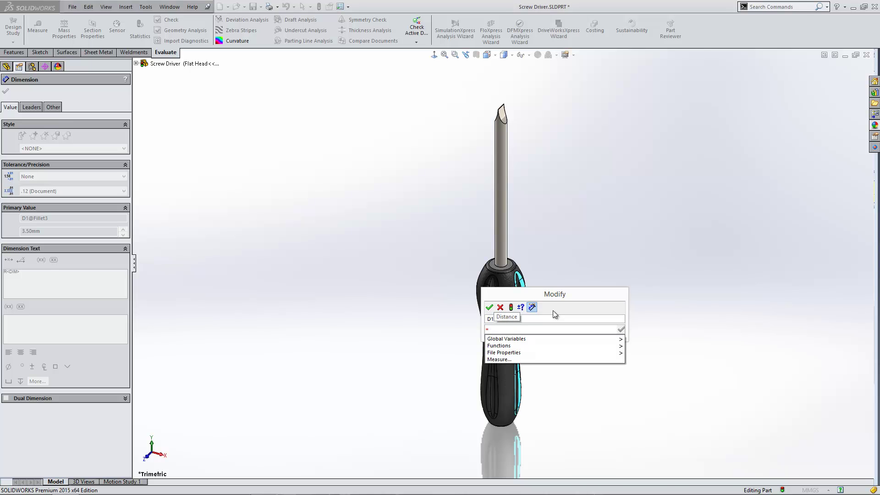
pyautogui.moveTo(617, 342)
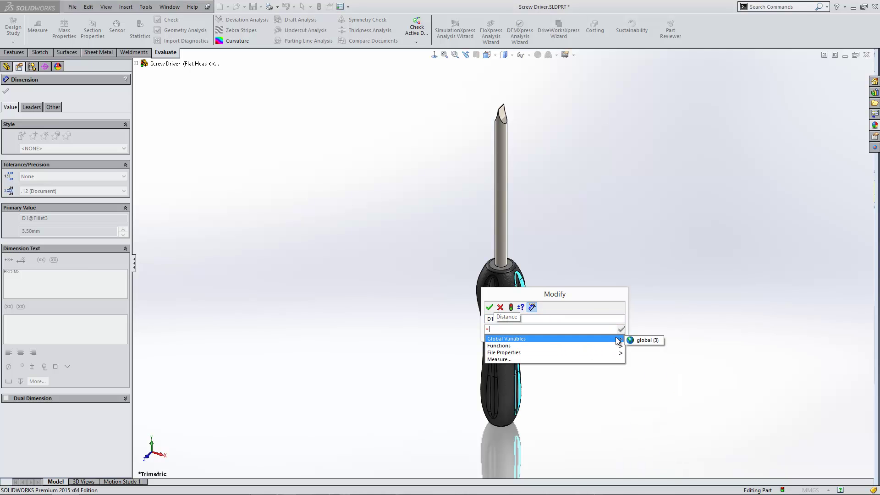
pyautogui.click(644, 340)
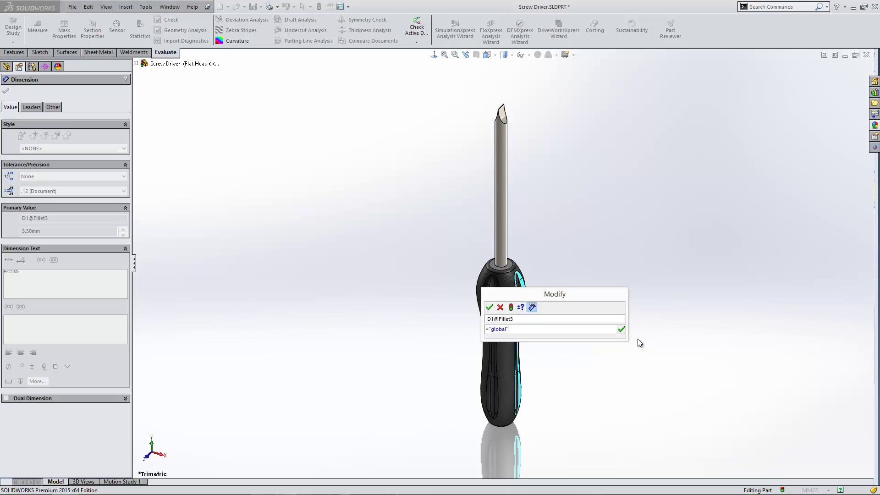
pyautogui.click(511, 308)
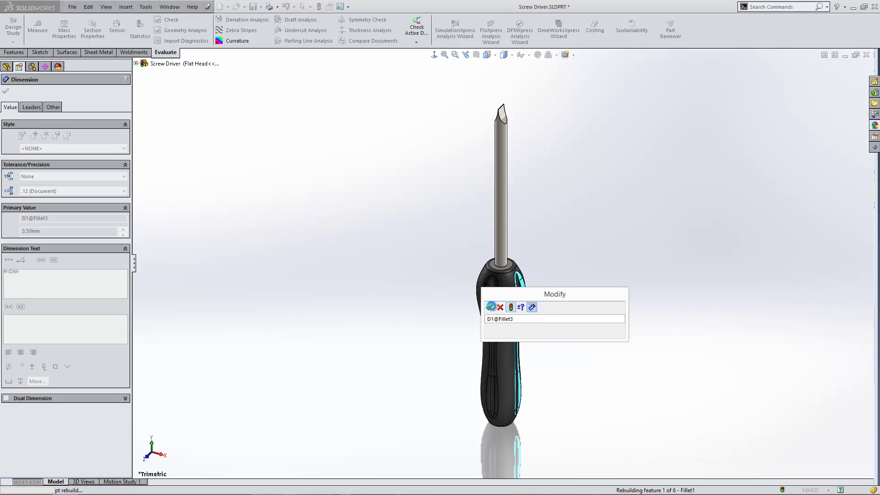
pyautogui.click(490, 308)
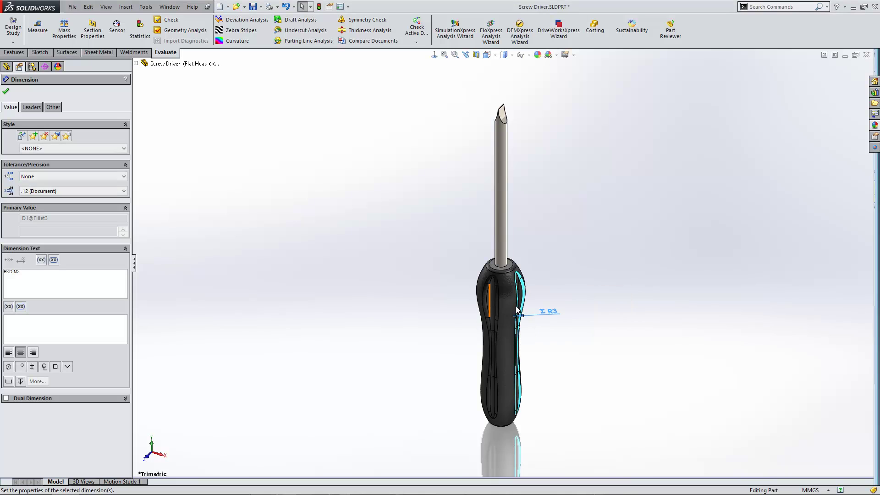
# Step: Change the shared global radius to 2 mm and rebuild the handle
pyautogui.doubleClick(550, 312)
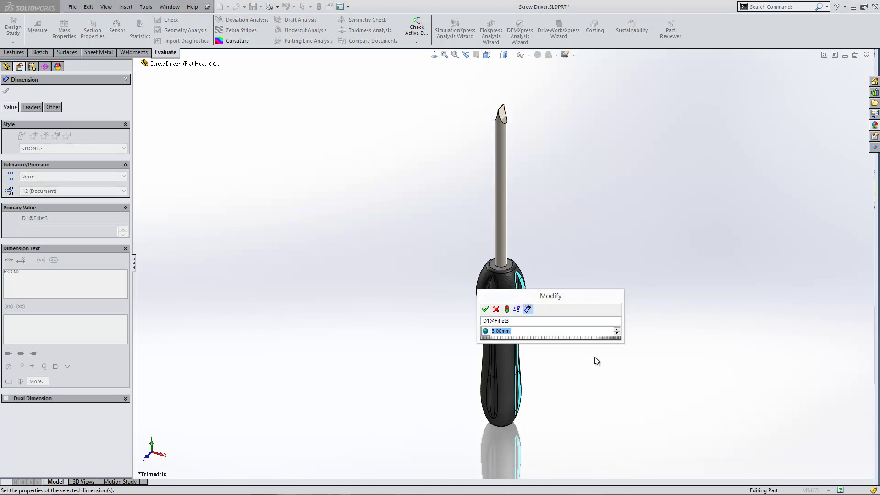
pyautogui.write('2')
pyautogui.click(507, 309)
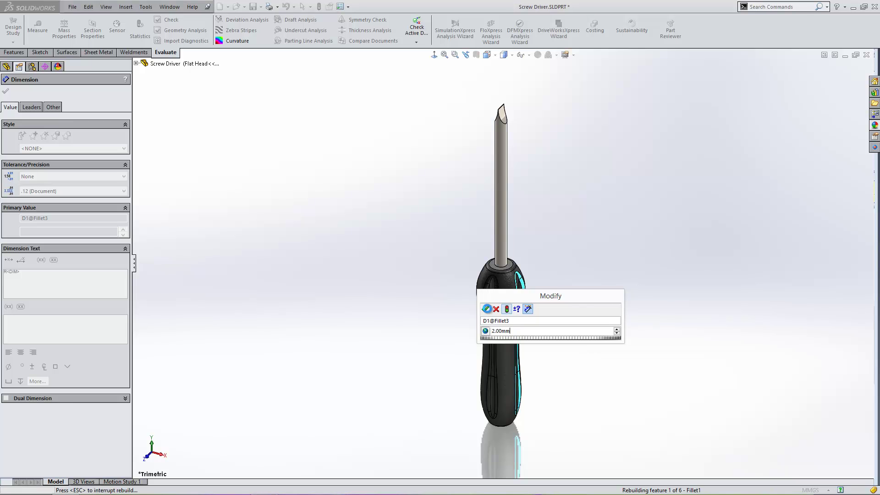
pyautogui.press('Return')
pyautogui.scroll(-3, 535, 344)
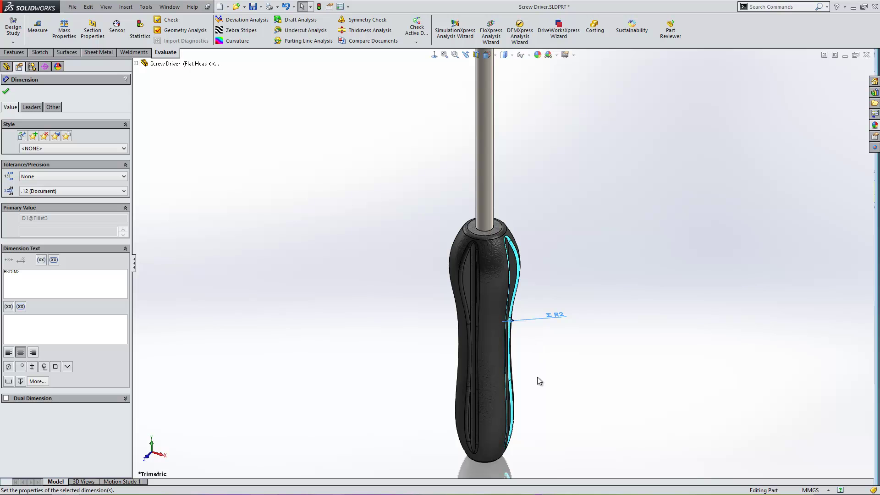
# Step: Select Fillet2 and set its 3.00 mm radius equal to the global variable 'global'
pyautogui.click(515, 224)
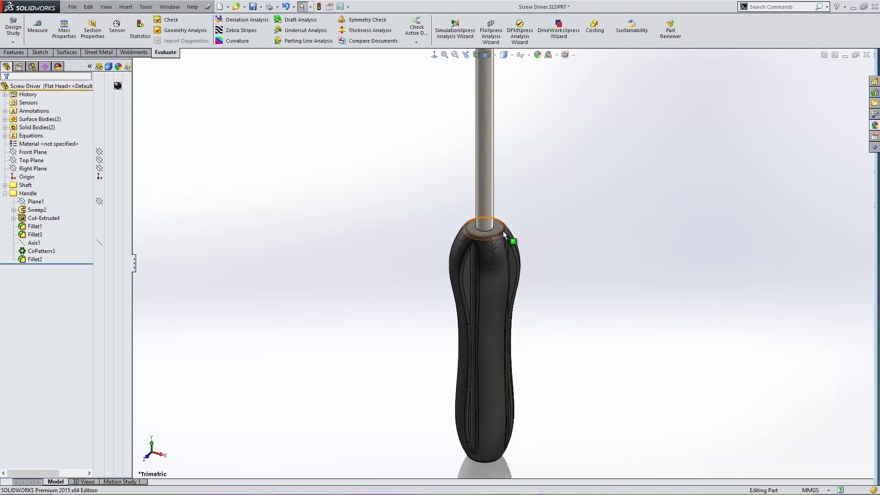
pyautogui.click(504, 234)
pyautogui.click(501, 260)
pyautogui.scroll(4, 485, 436)
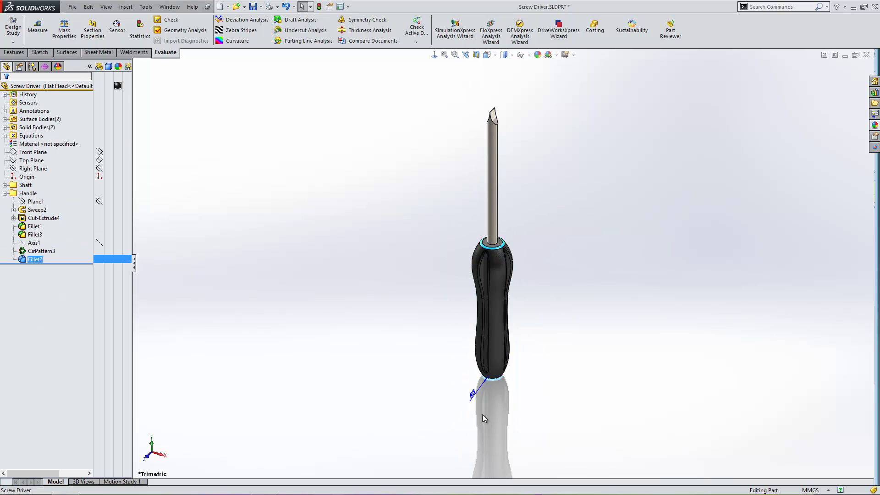
pyautogui.doubleClick(472, 383)
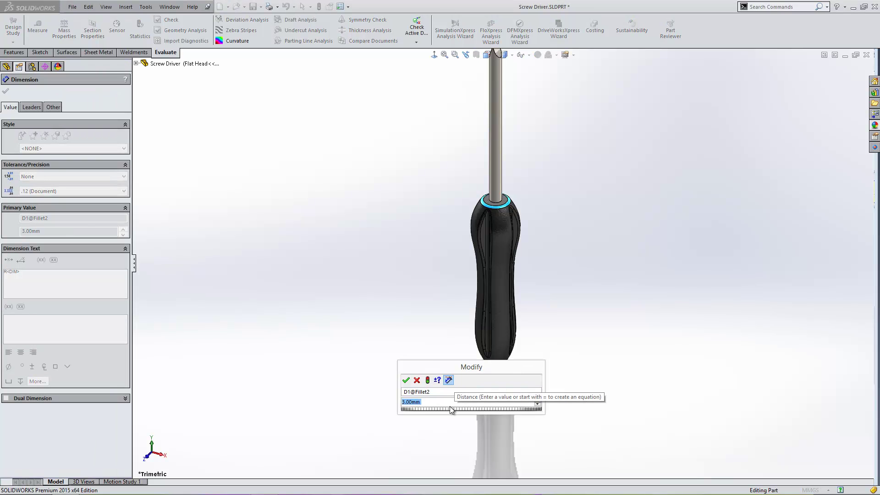
pyautogui.write('=')
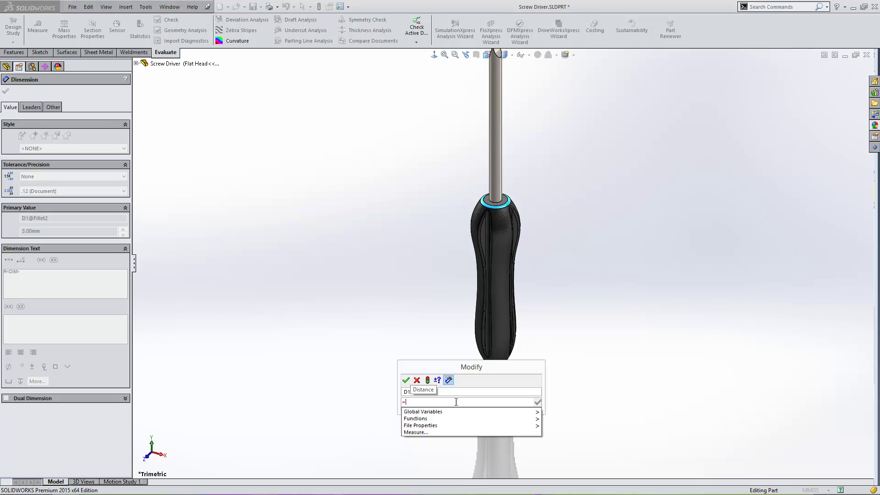
pyautogui.moveTo(468, 413)
pyautogui.click(559, 413)
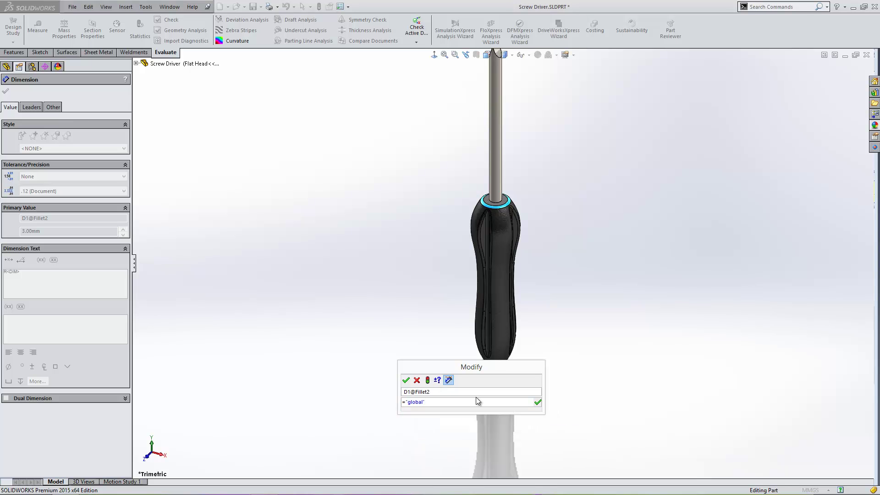
pyautogui.click(406, 380)
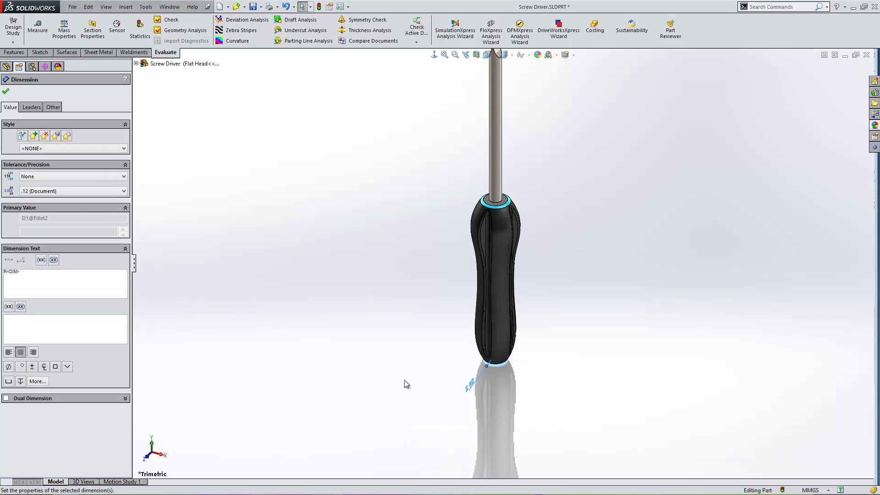
pyautogui.click(406, 380)
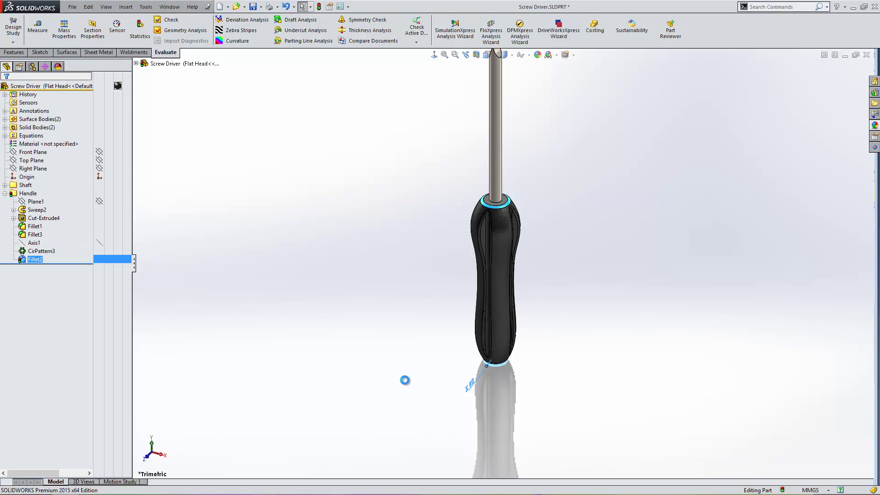